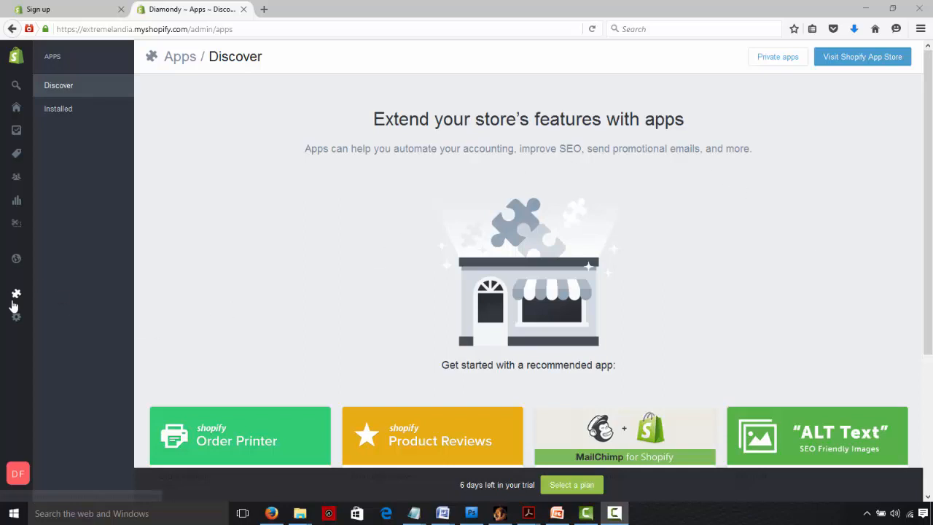
Step: Open the Shopify App Store from the store admin's Apps page and dismiss the login prompt
mouse_move(13, 298)
click(46, 297)
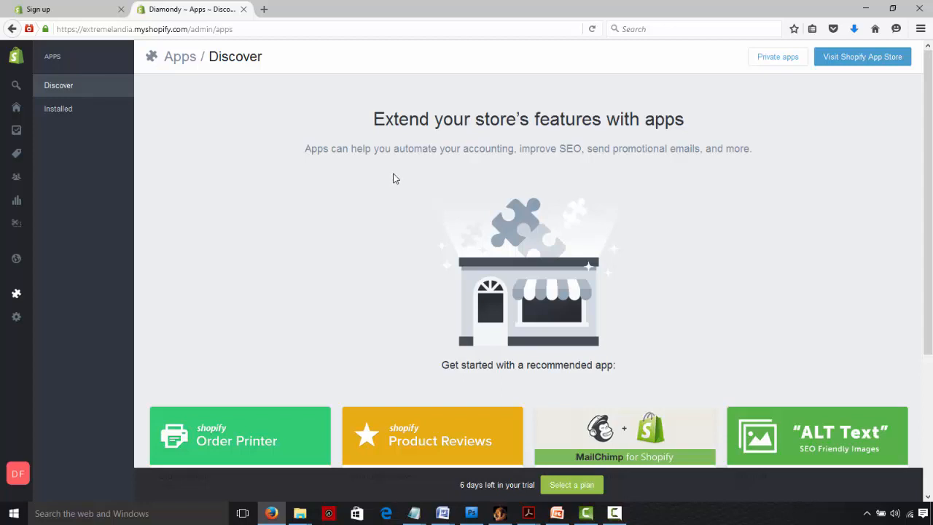
drag(928, 175, 931, 220)
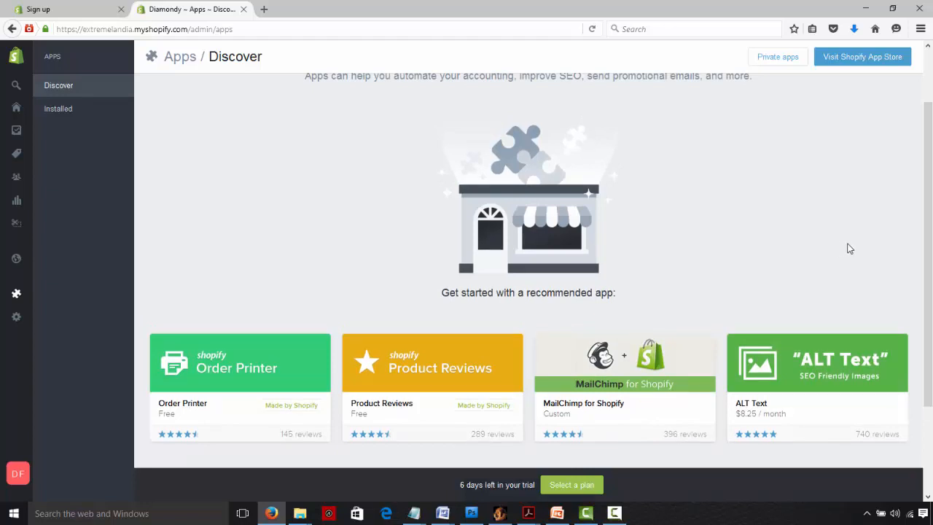
drag(932, 211, 931, 152)
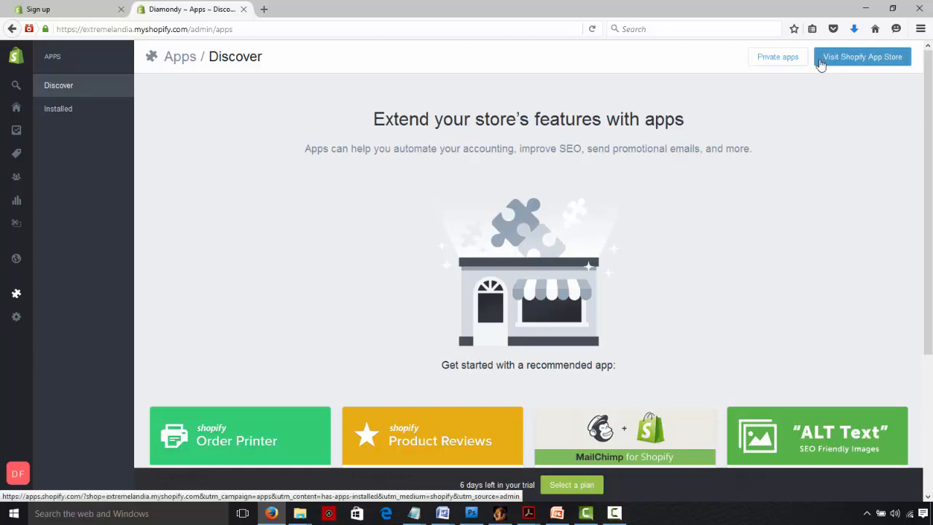
click(891, 69)
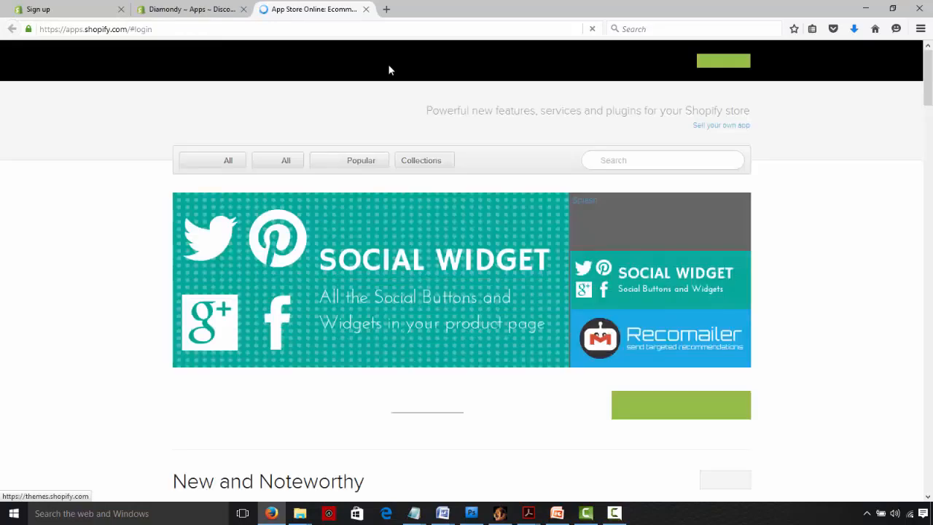
click(741, 121)
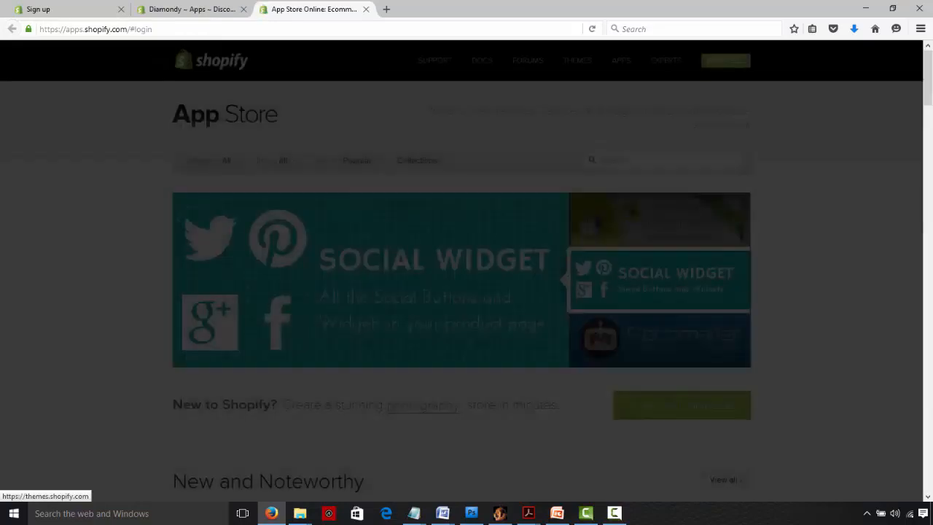
Step: Search the App Store for "merchify" and open the Merchify app's page
drag(929, 80, 927, 210)
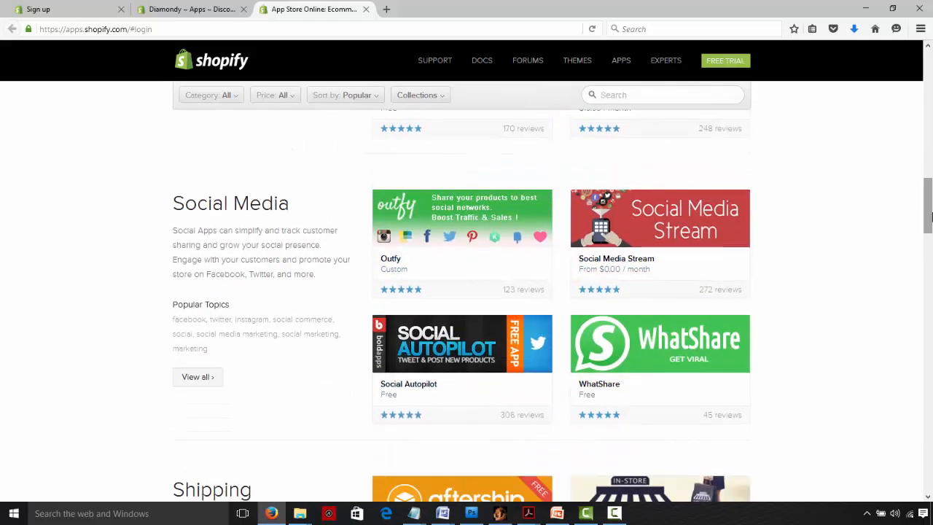
drag(927, 218, 931, 159)
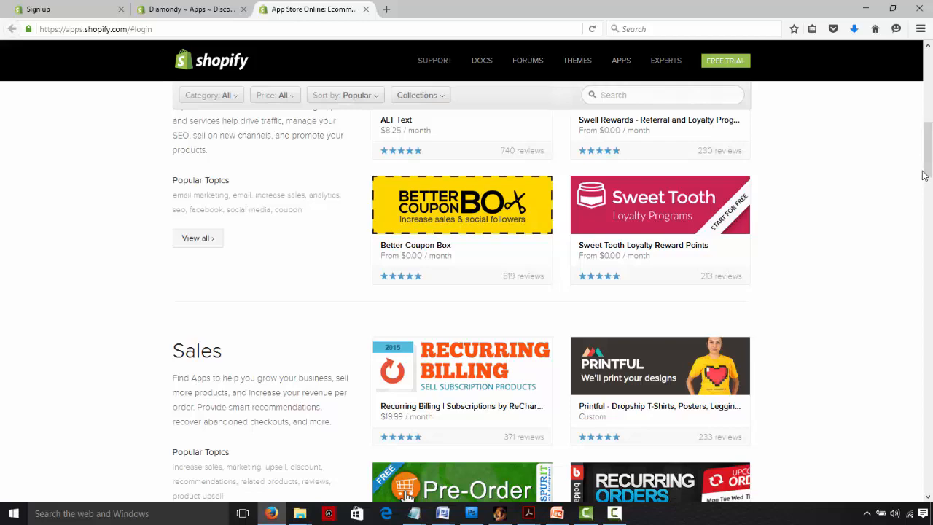
drag(929, 148, 930, 72)
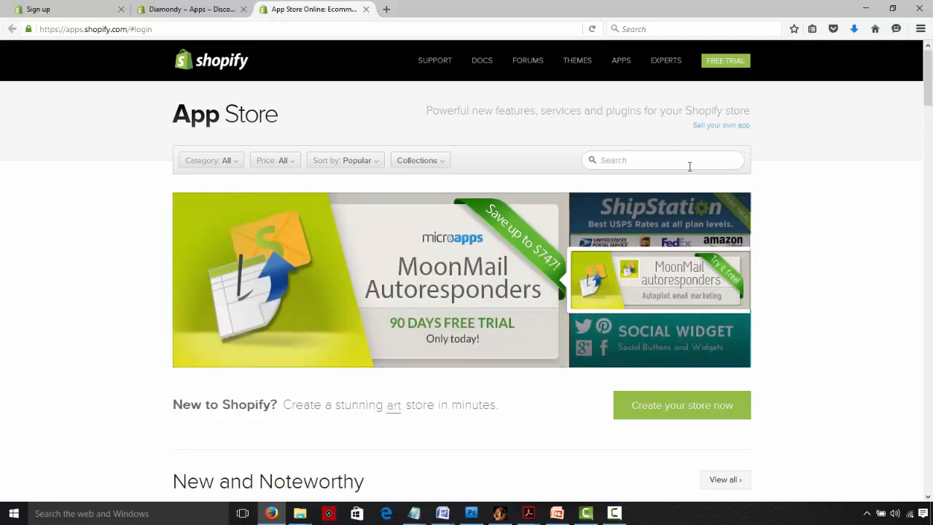
click(657, 160)
text(merchify)
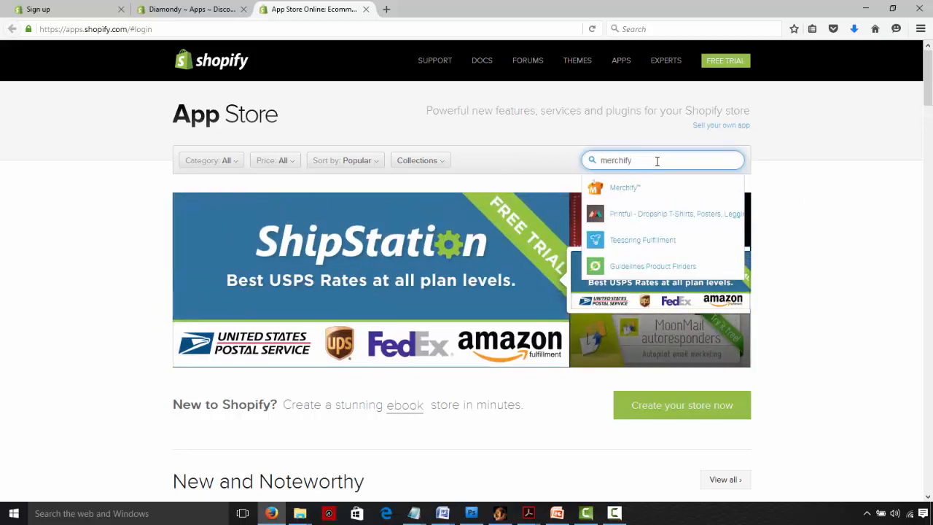
key(Return)
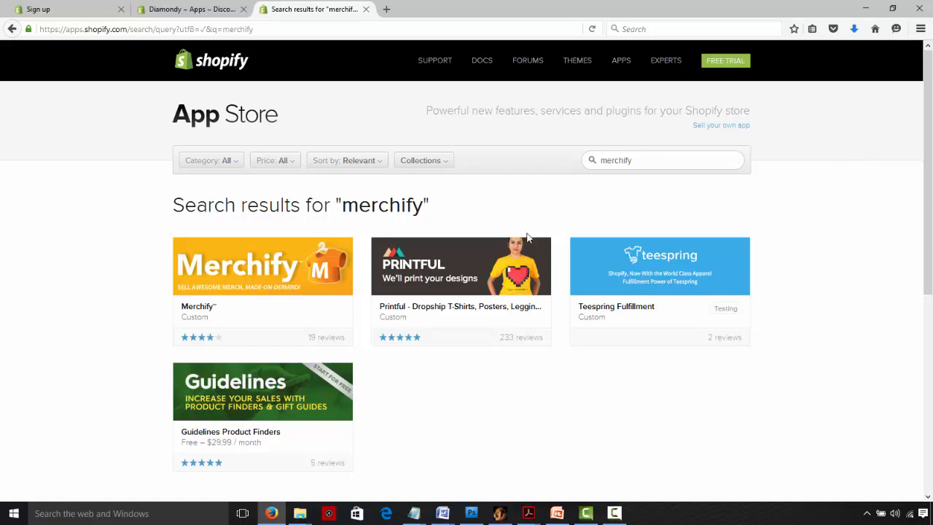
click(264, 255)
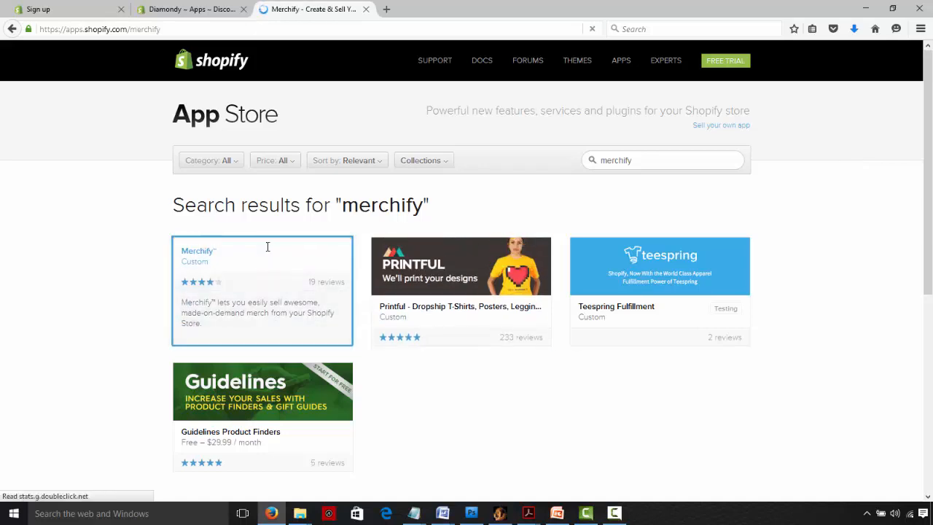
Step: Get the Merchify app, log in with the store URL extremelandia.myshopify.com and install it on the store
scroll(273, 255, down, 3)
scroll(466, 306, down, 15)
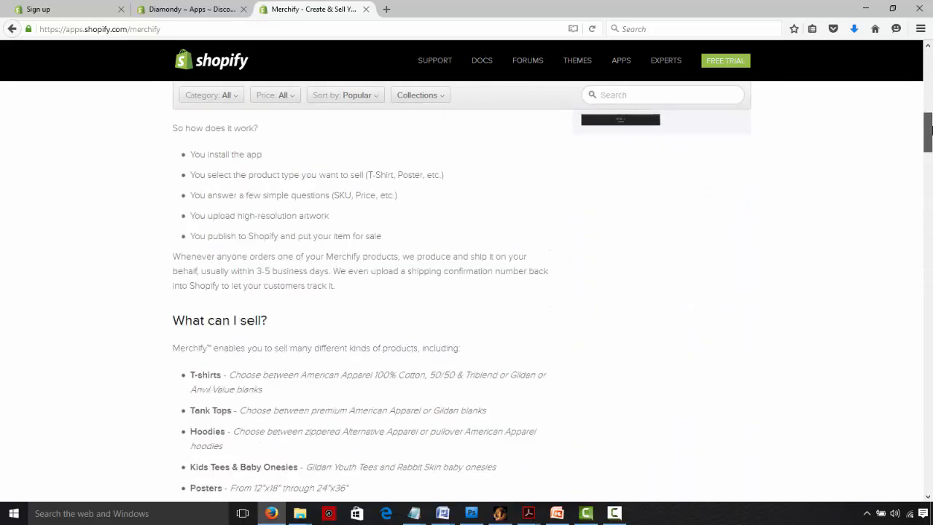
scroll(930, 141, up, 3)
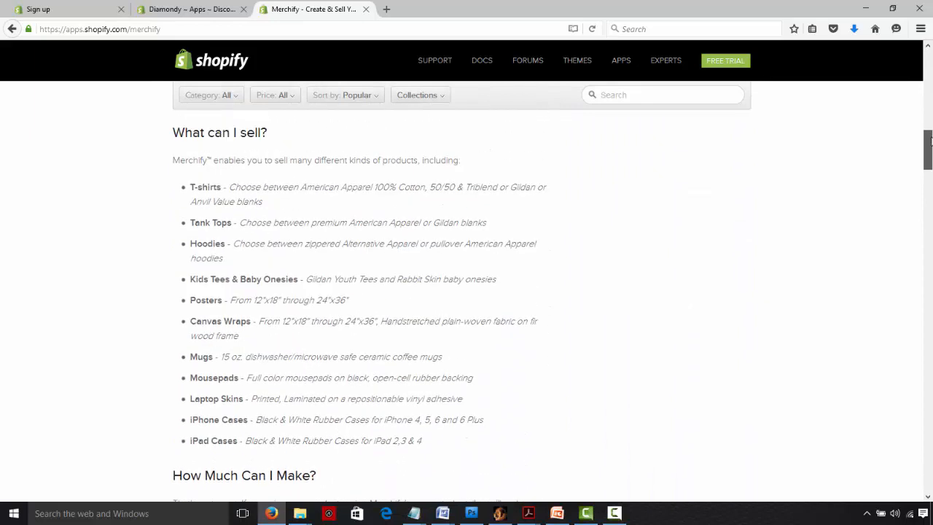
scroll(931, 141, down, 2)
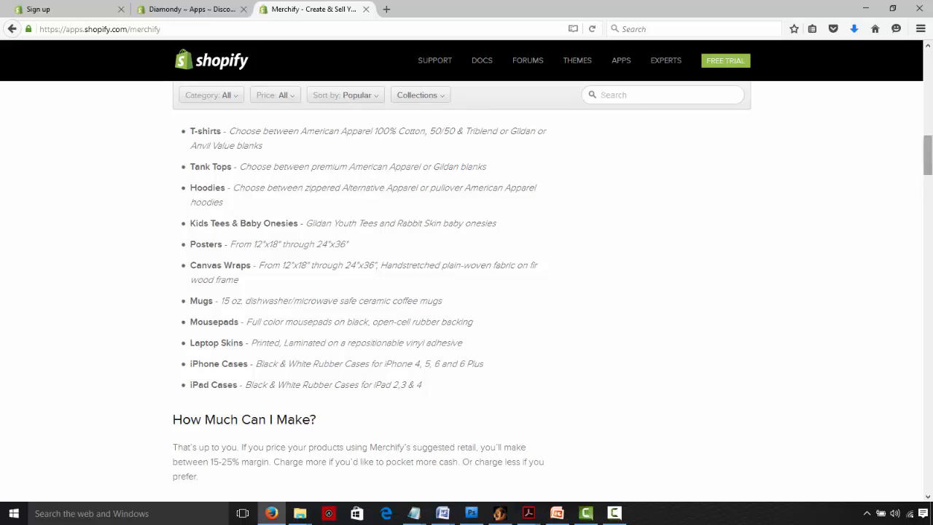
drag(928, 156, 928, 66)
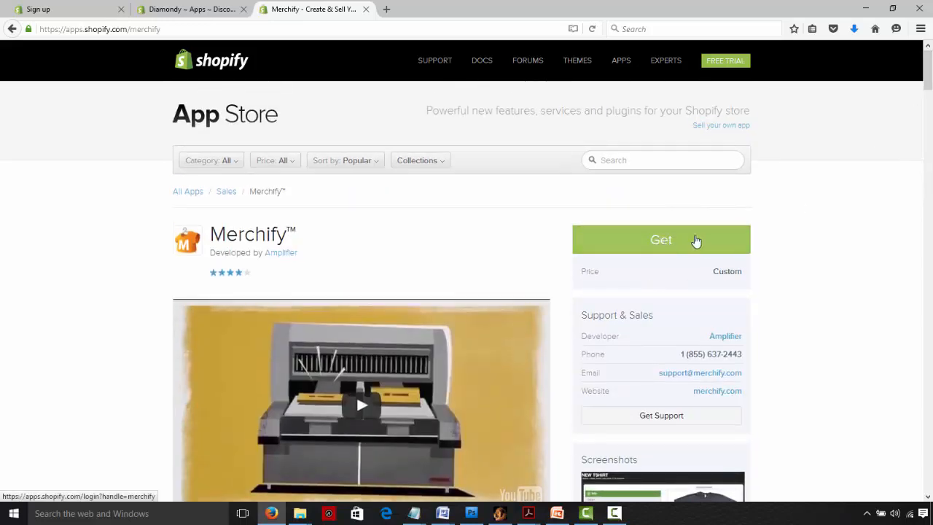
click(706, 241)
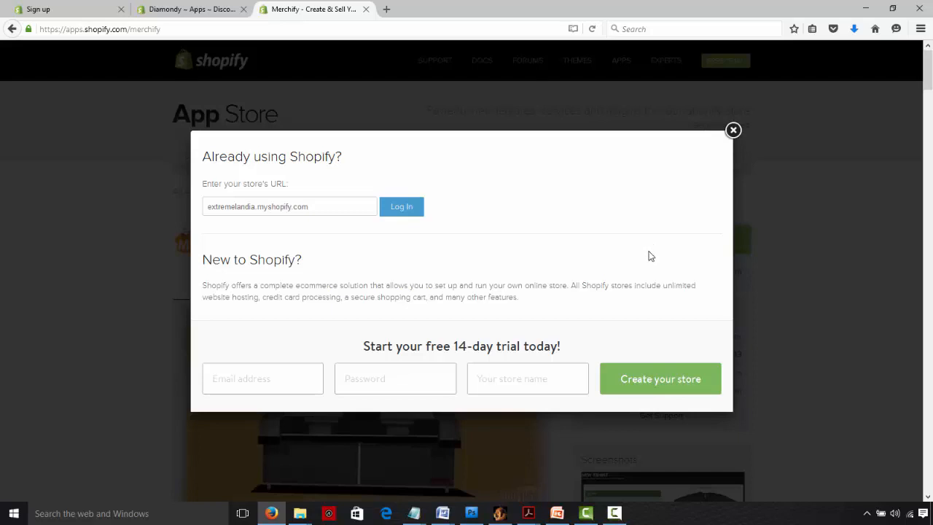
click(410, 208)
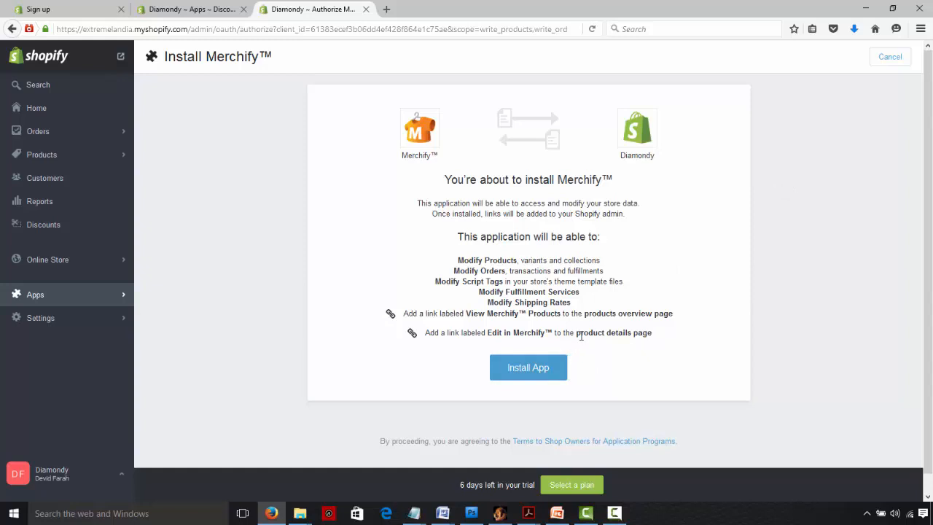
click(537, 372)
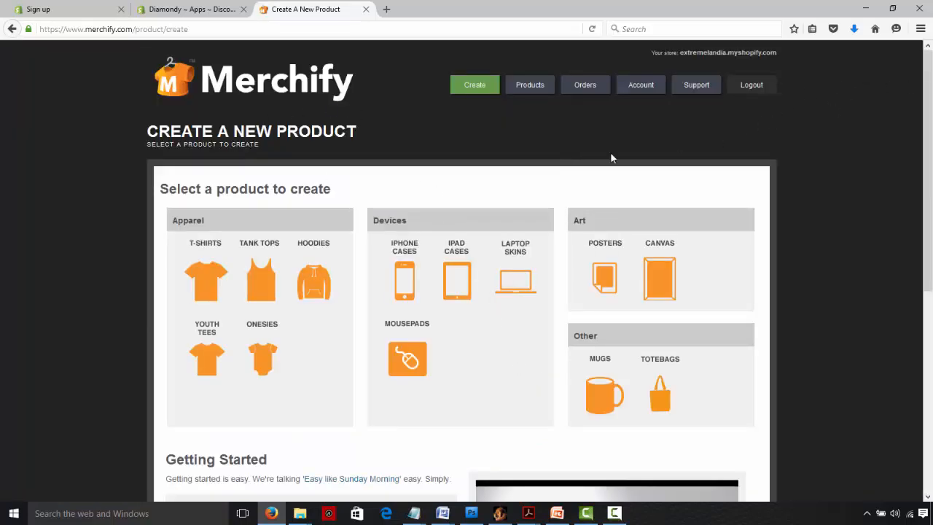
Step: Return to the Shopify admin and show the store's installed apps
click(175, 9)
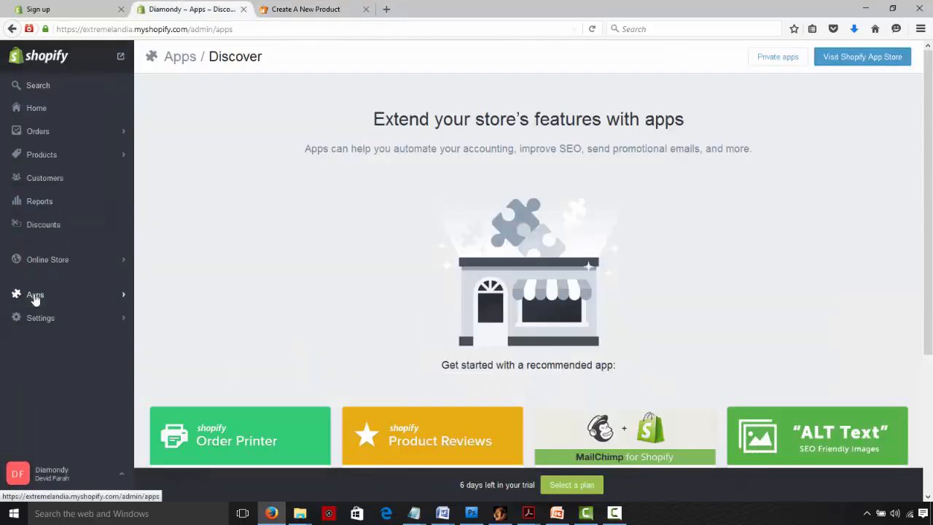
click(35, 296)
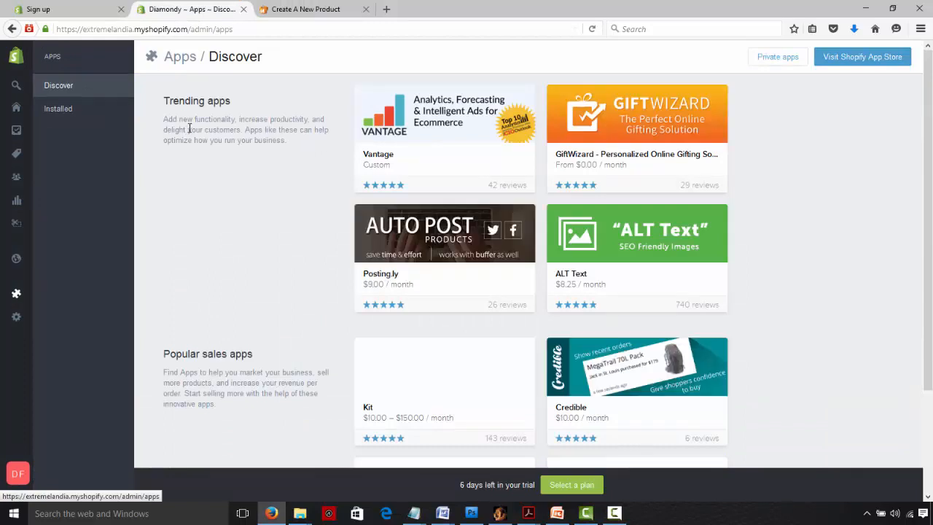
click(70, 116)
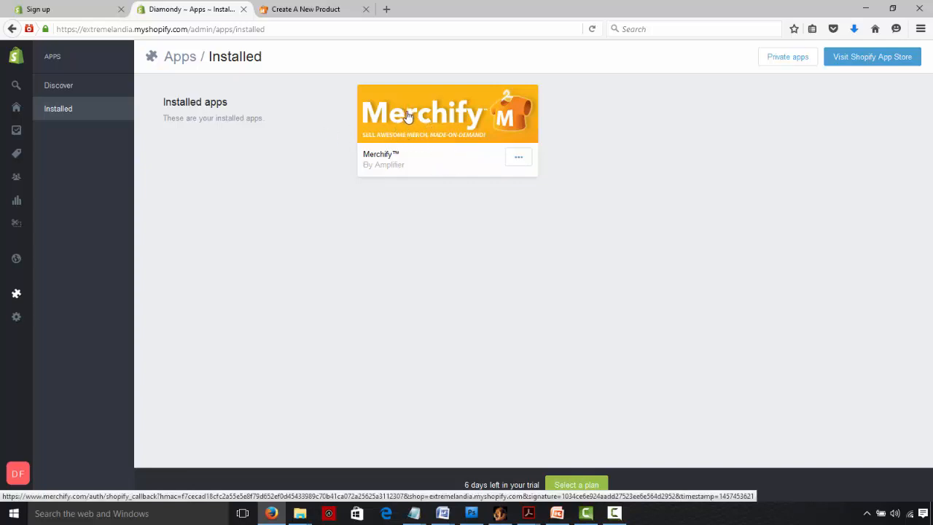
Step: Look over the product types on Merchify's Create a New Product page and compare with the installed apps list in Shopify
click(343, 13)
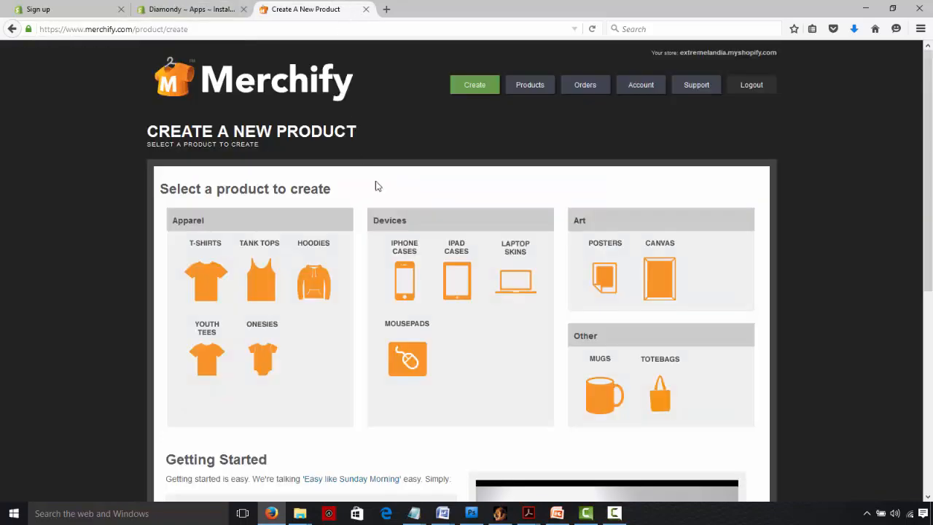
scroll(929, 109, down, 1)
scroll(930, 109, down, 2)
scroll(926, 95, up, 2)
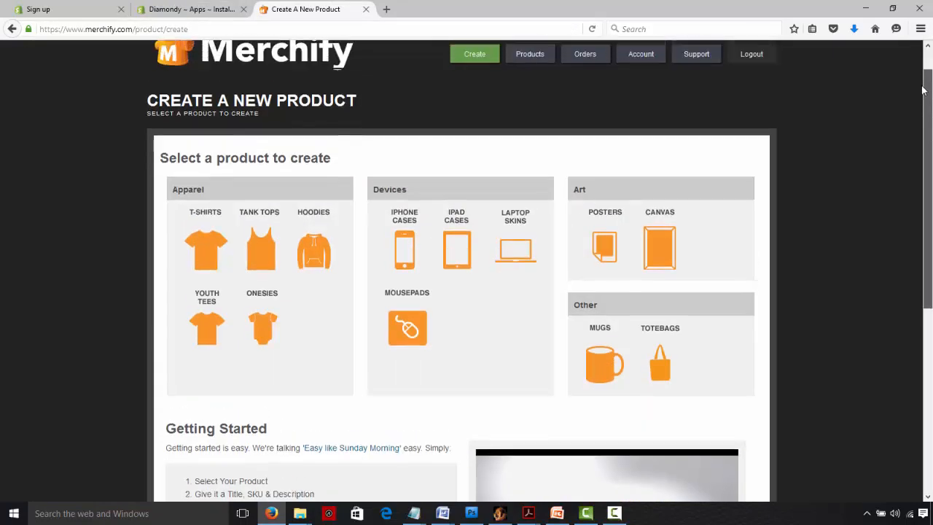
click(188, 9)
mouse_move(14, 296)
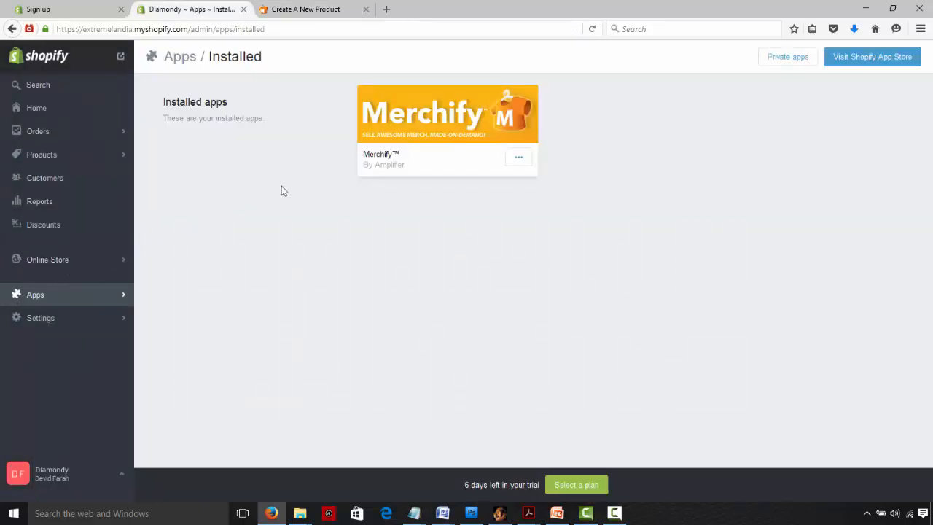
click(332, 9)
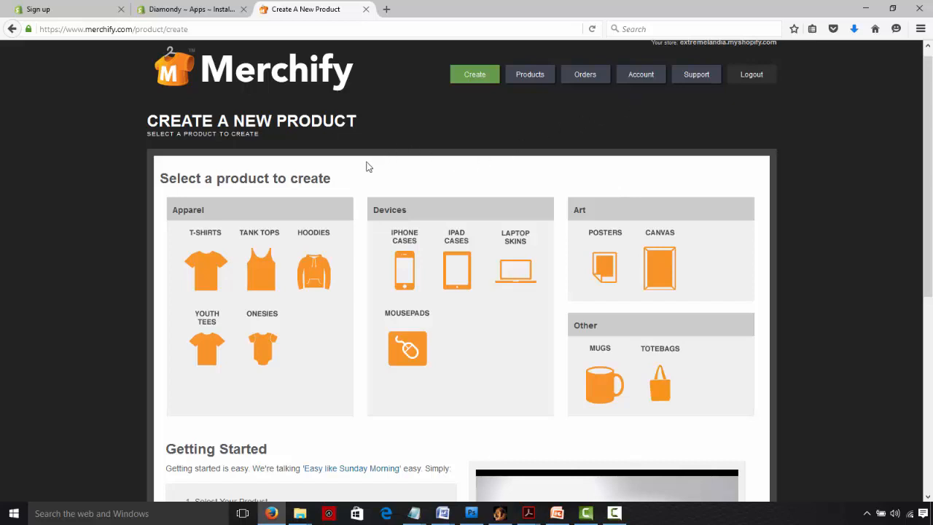
scroll(838, 74, up, 1)
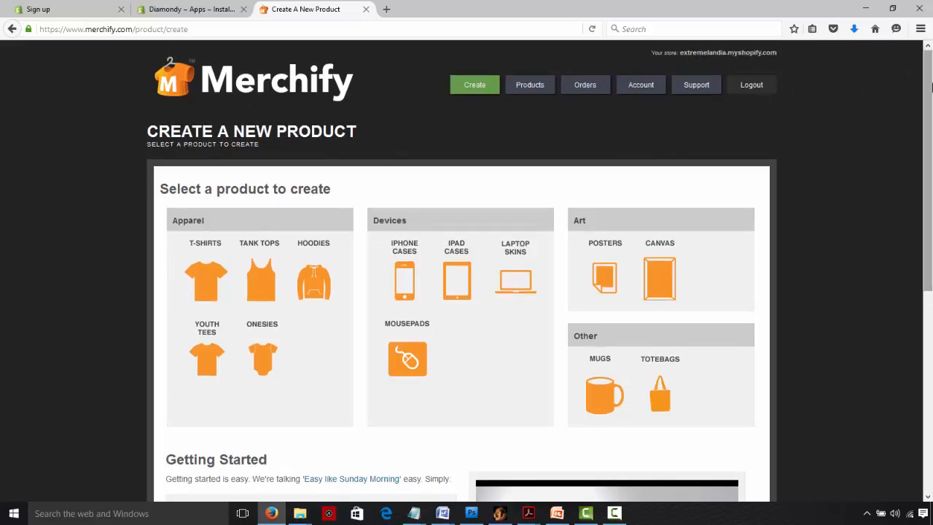
Step: Open the Merchify account form and examine its basic, coupon, billing and credit card information sections
click(651, 90)
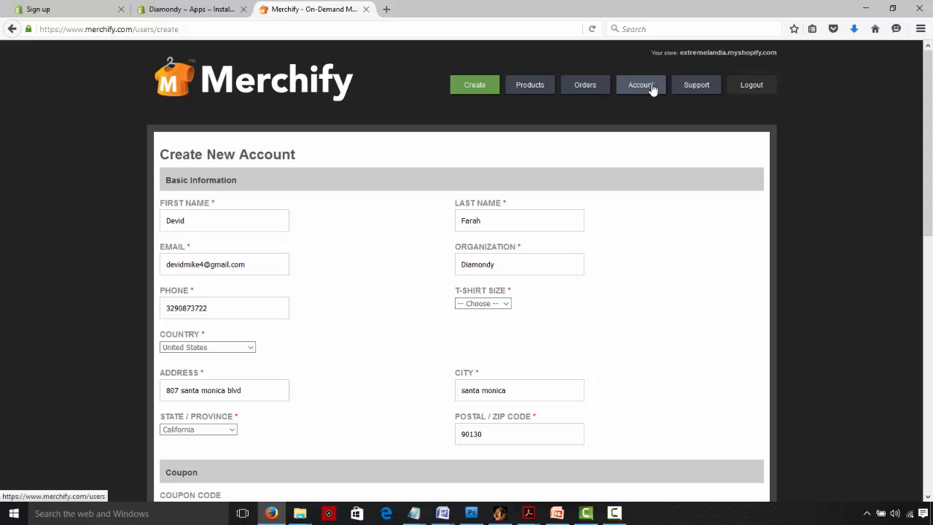
scroll(928, 135, down, 1)
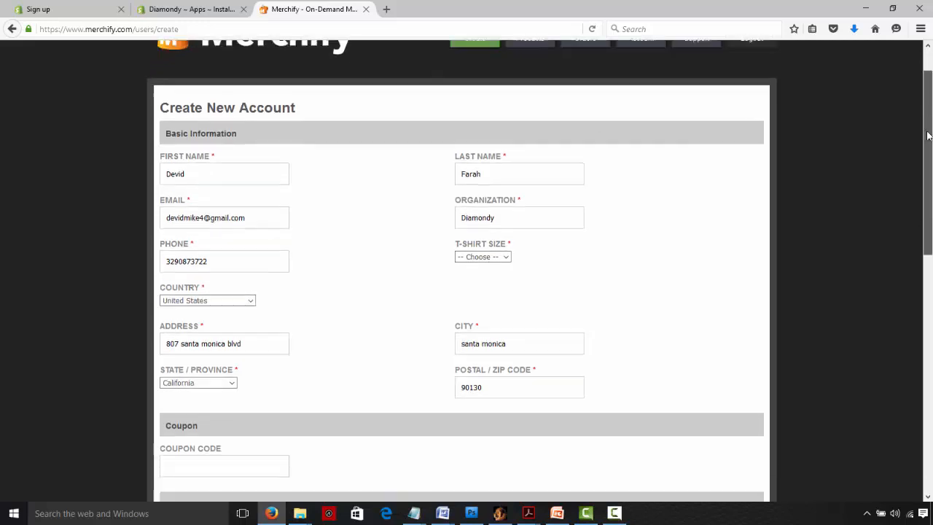
scroll(901, 216, down, 4)
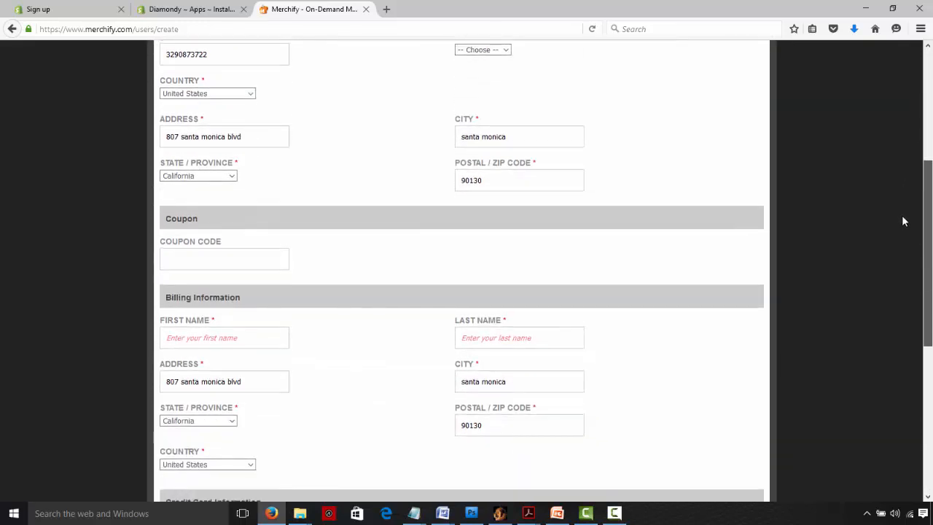
scroll(901, 221, up, 1)
scroll(902, 223, down, 1)
scroll(904, 190, up, 5)
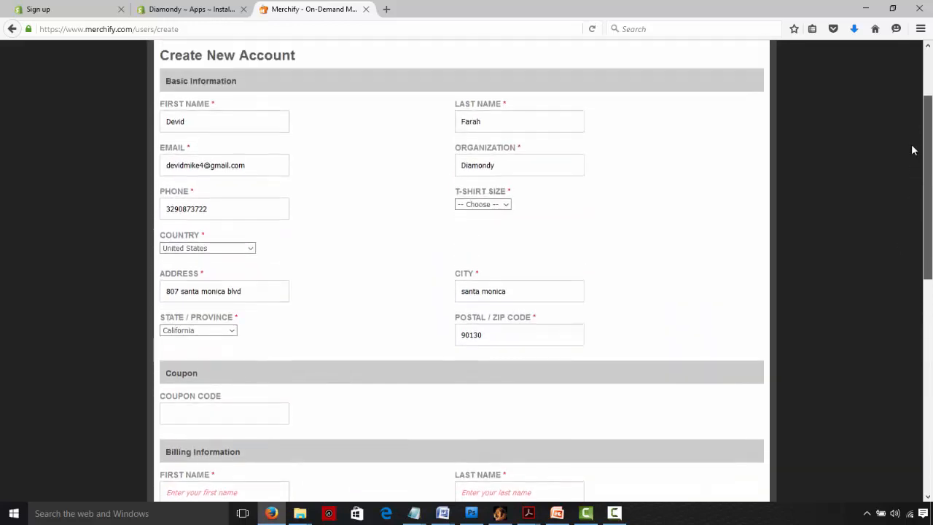
scroll(894, 225, down, 5)
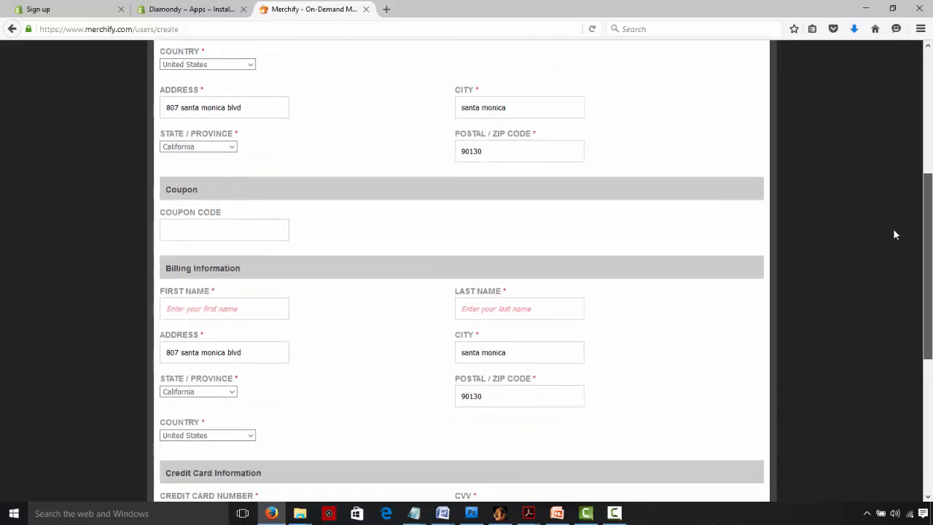
scroll(897, 247, up, 2)
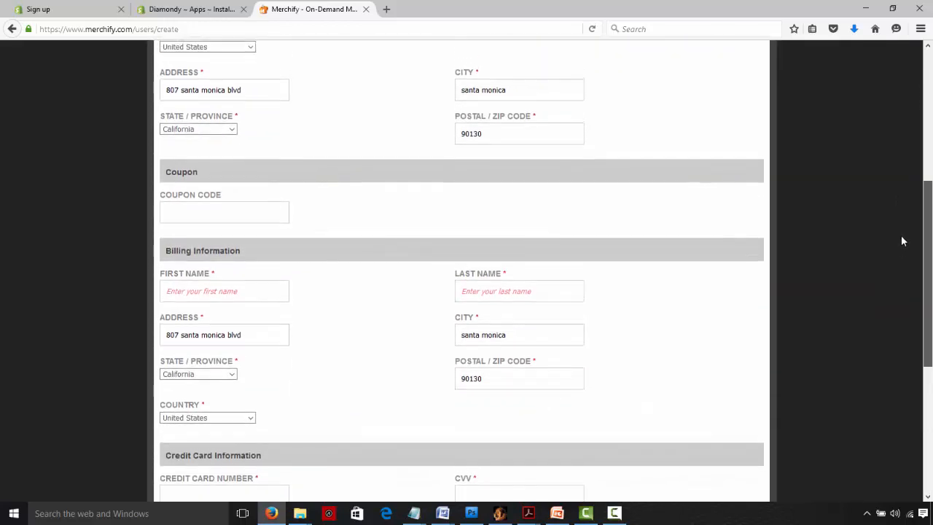
scroll(909, 209, up, 3)
scroll(909, 207, down, 5)
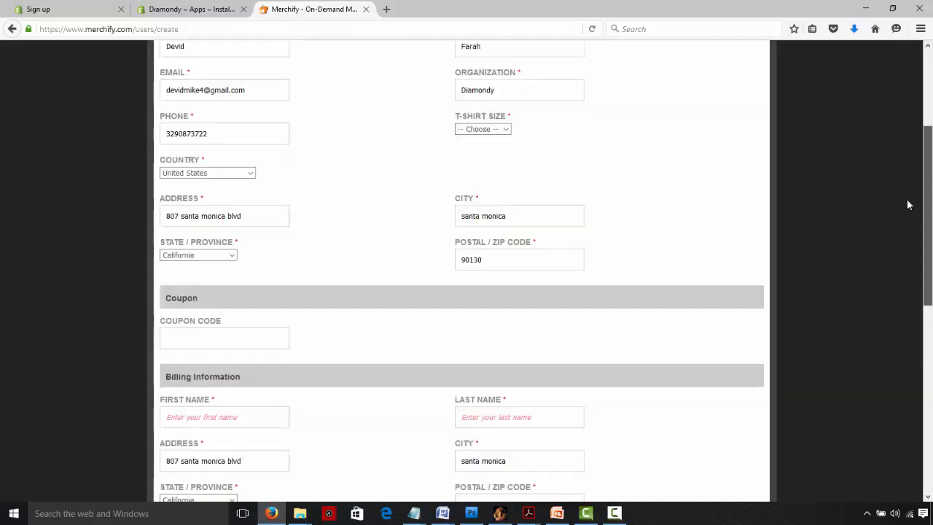
scroll(898, 252, up, 1)
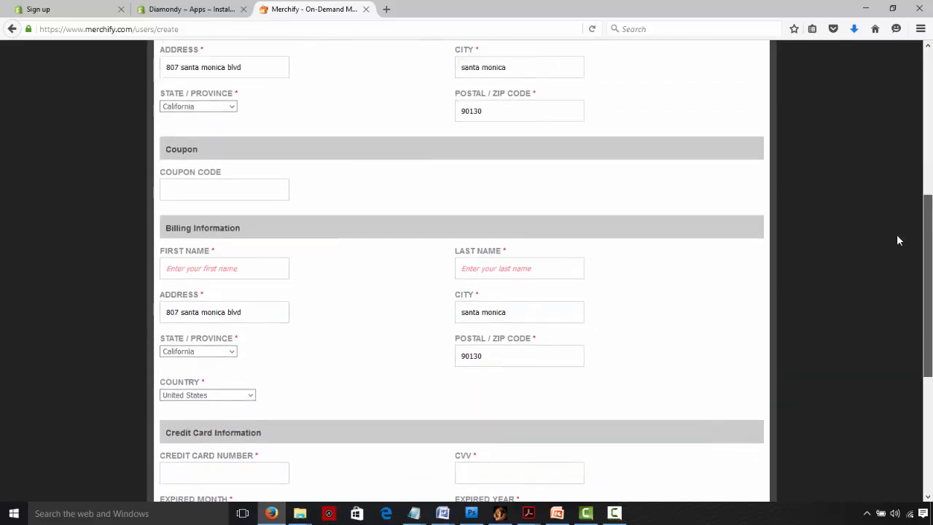
scroll(897, 317, down, 4)
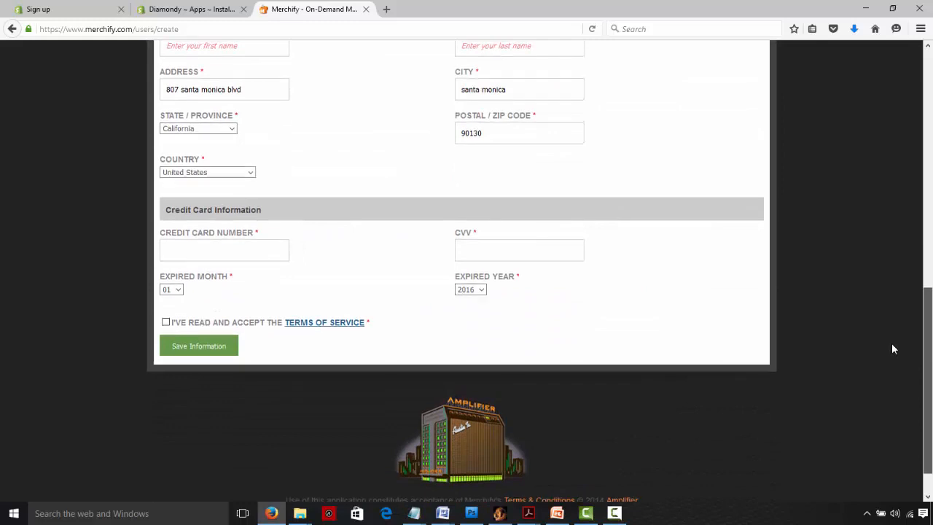
Step: Leave the account form unsaved and start creating a new T-shirt product
scroll(892, 343, up, 2)
scroll(898, 296, up, 3)
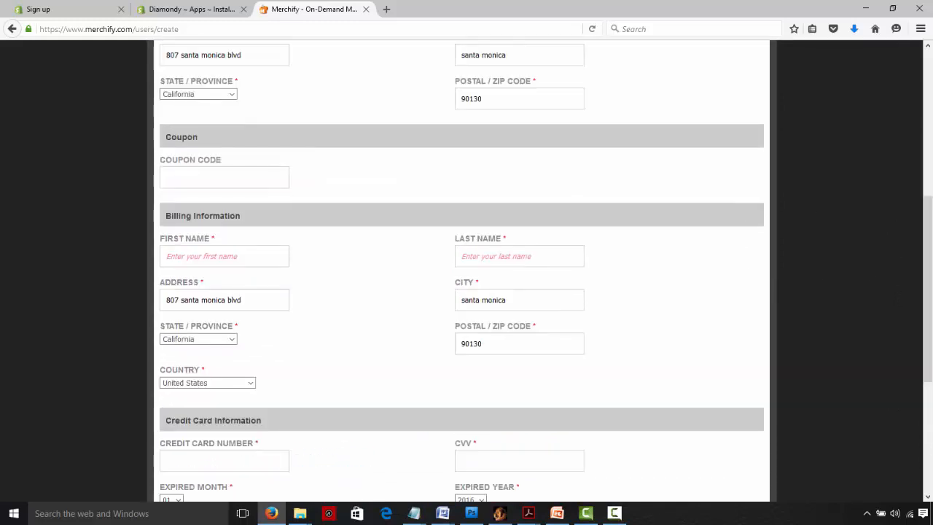
drag(931, 265, 931, 4)
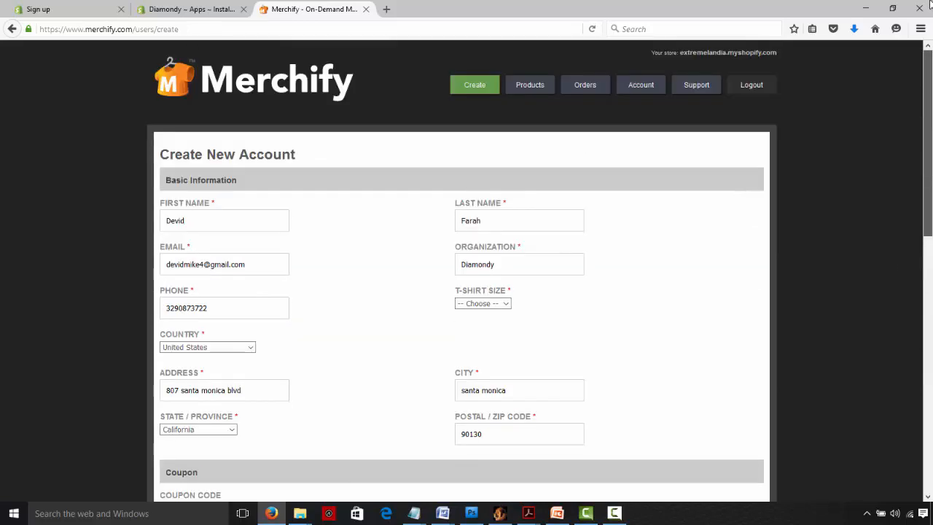
click(493, 88)
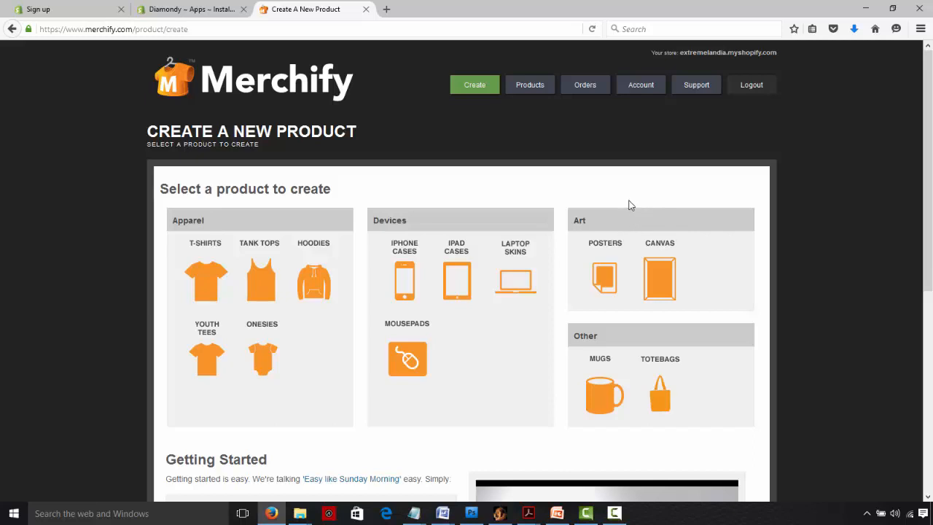
click(205, 263)
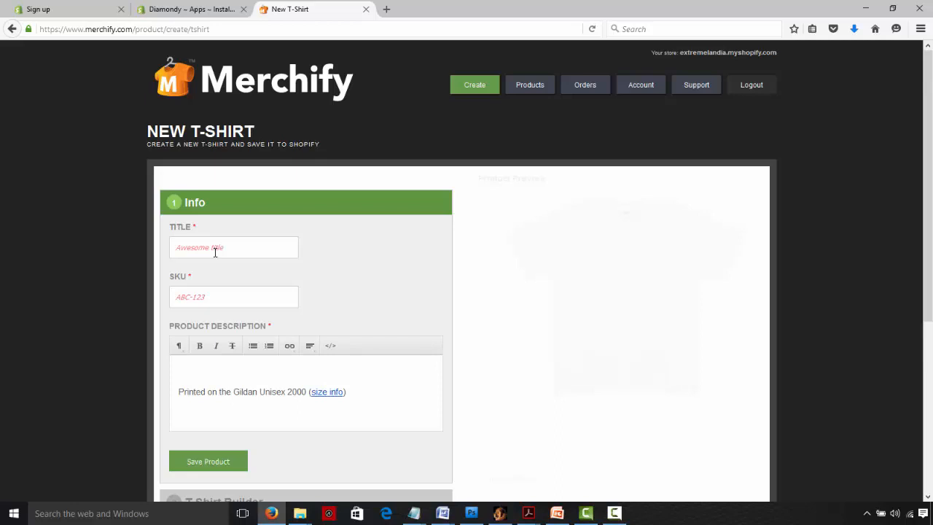
Step: Look over the sections of the new T-shirt form and try to save it with the title and SKU empty
drag(930, 152, 931, 221)
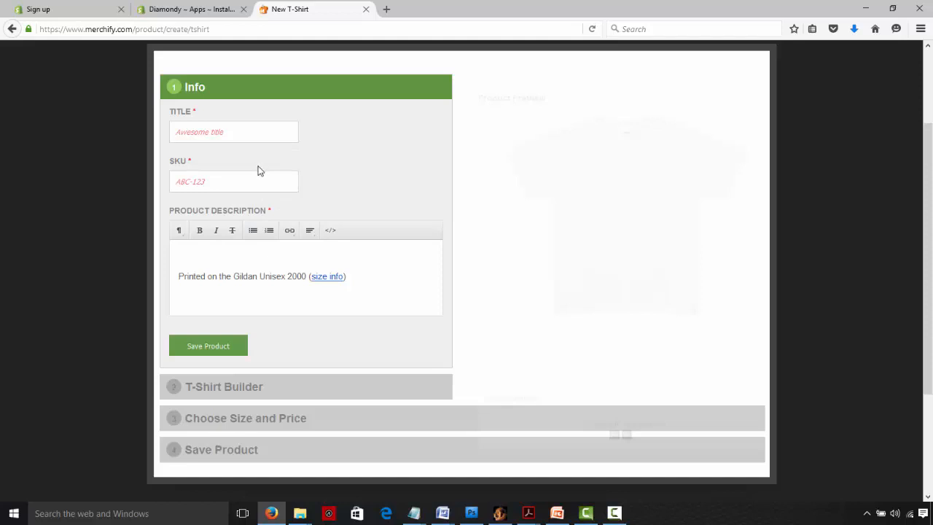
scroll(929, 283, down, 1)
mouse_move(930, 282)
mouse_down()
mouse_move(927, 314)
mouse_move(927, 282)
mouse_up()
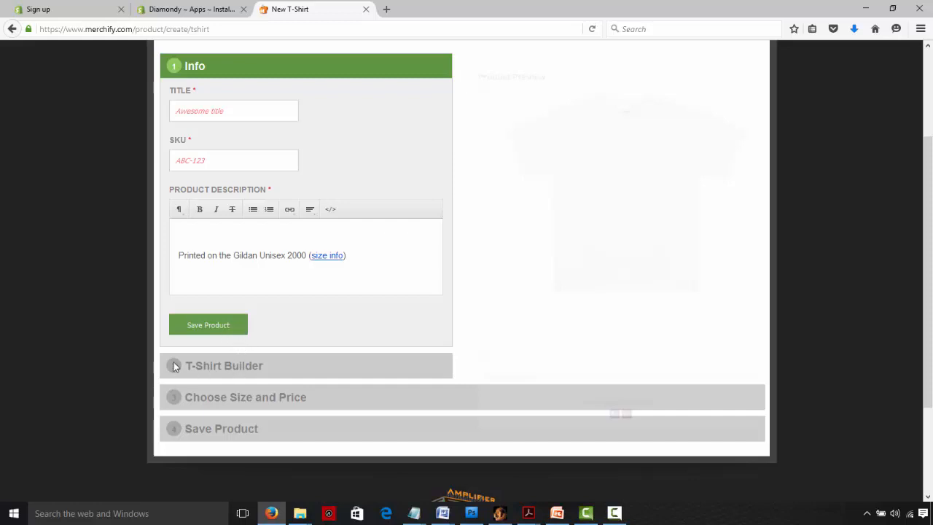
click(206, 326)
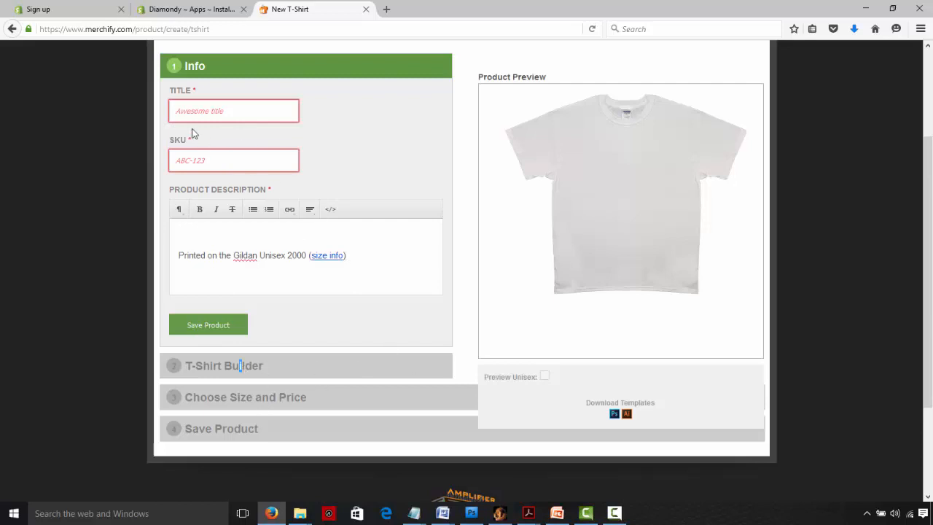
Step: Enter the product title Tshirt and the SKU abc 123
click(224, 103)
text(T)
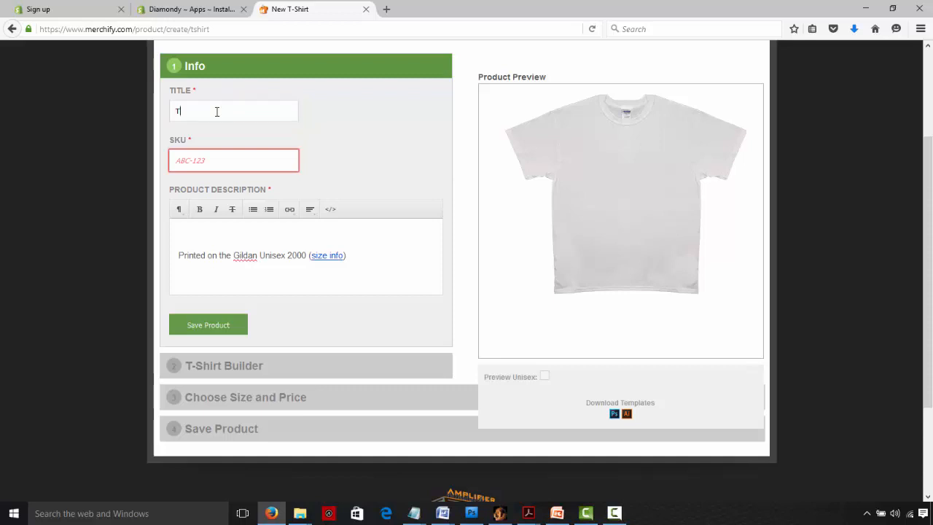
text(shirtrt)
click(210, 159)
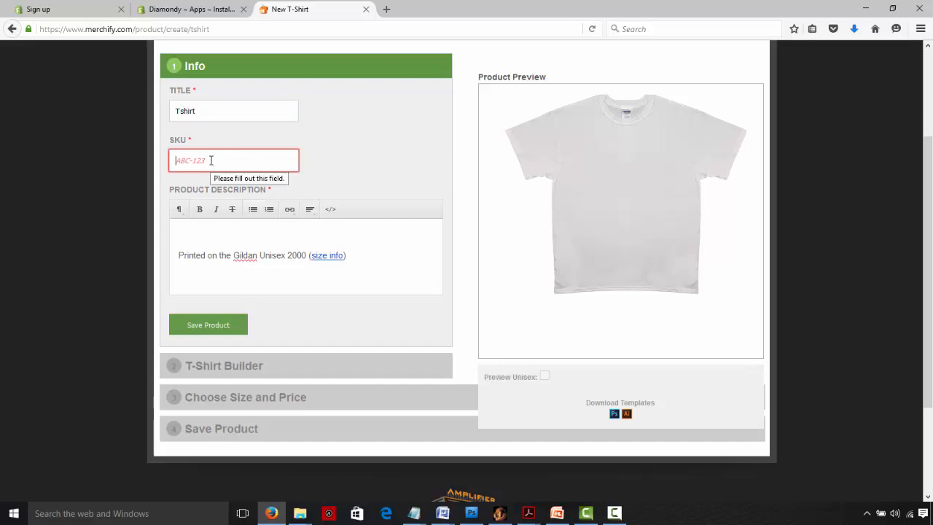
text(abc 123)
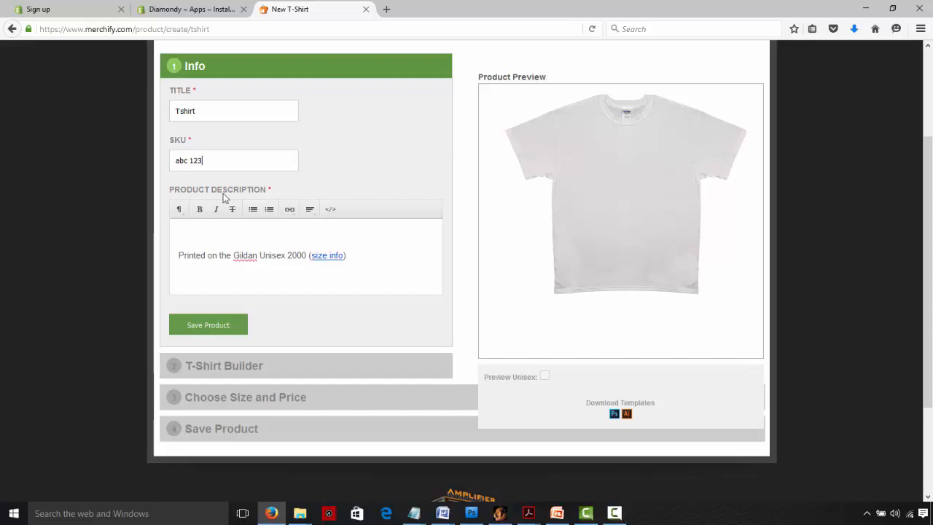
click(206, 267)
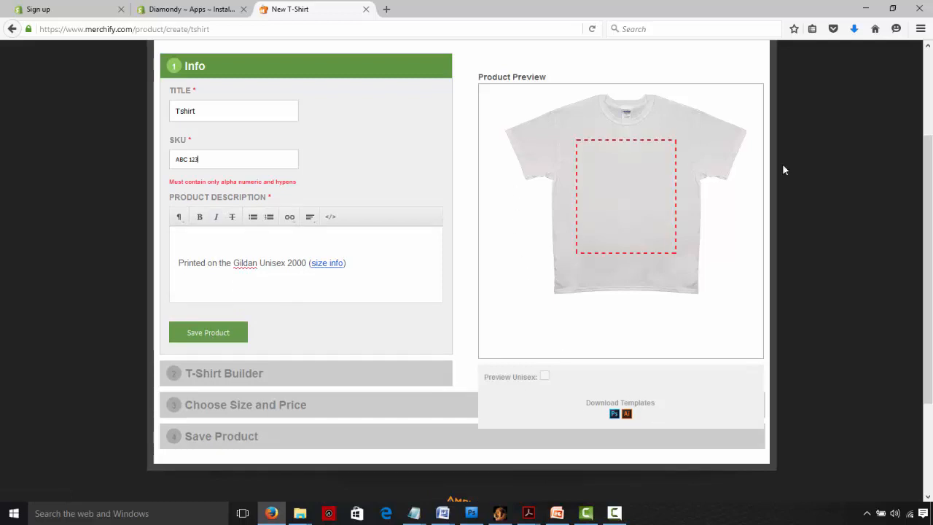
Step: Remove the space from the SKU so it reads ABC123, and save the product info
scroll(782, 170, up, 3)
scroll(150, 368, down, 4)
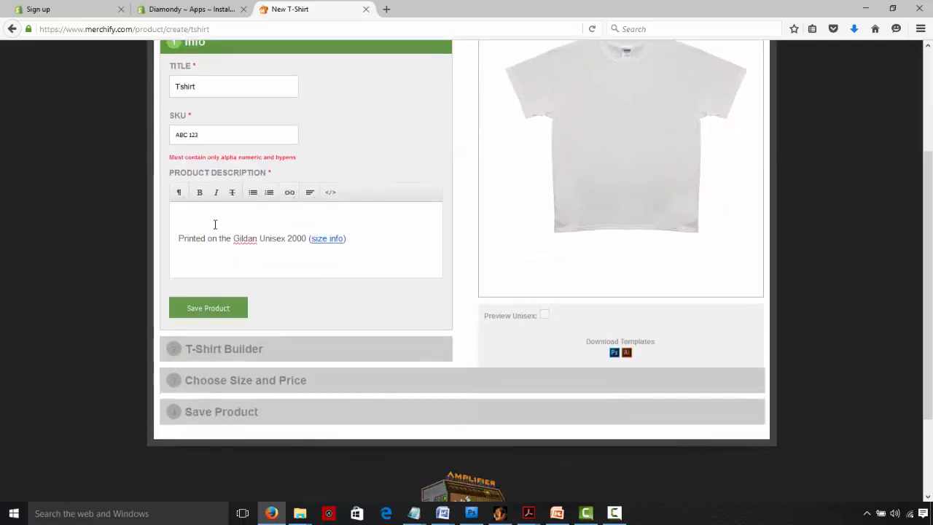
click(192, 134)
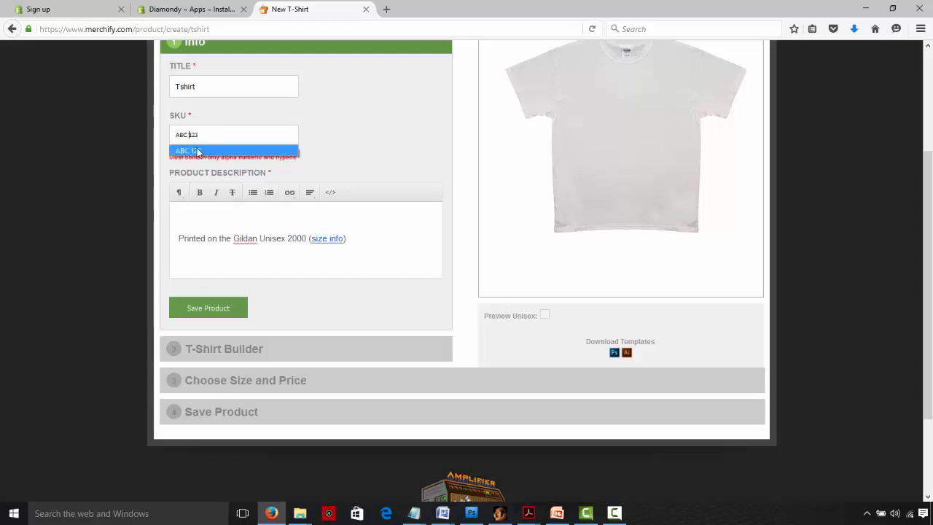
key(BackSpace)
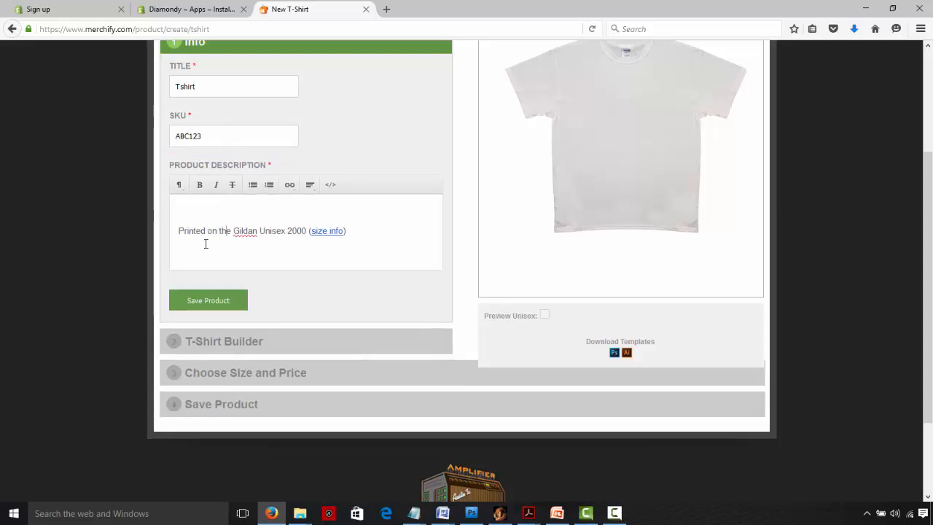
click(194, 303)
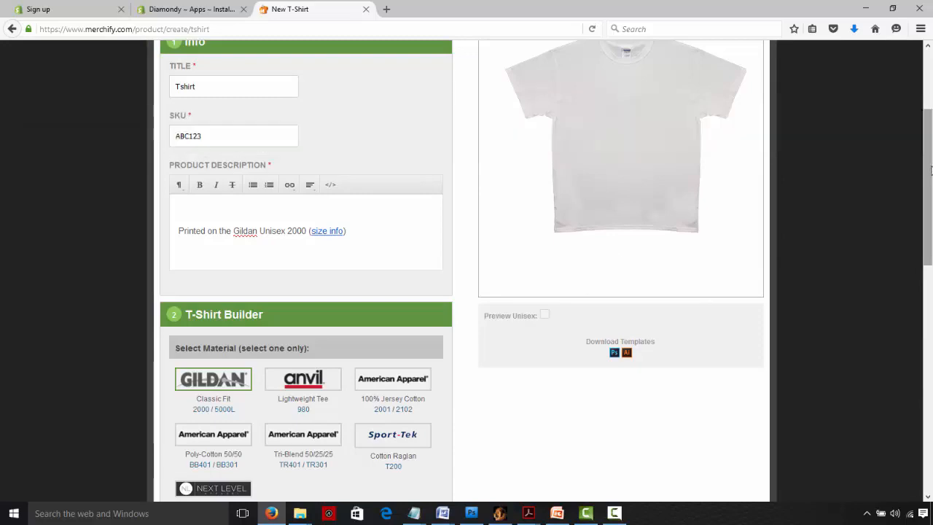
Step: Choose American Apparel 100% Jersey Cotton 2001 / 2102 as the T-shirt material
drag(930, 170, 931, 113)
drag(931, 175, 930, 309)
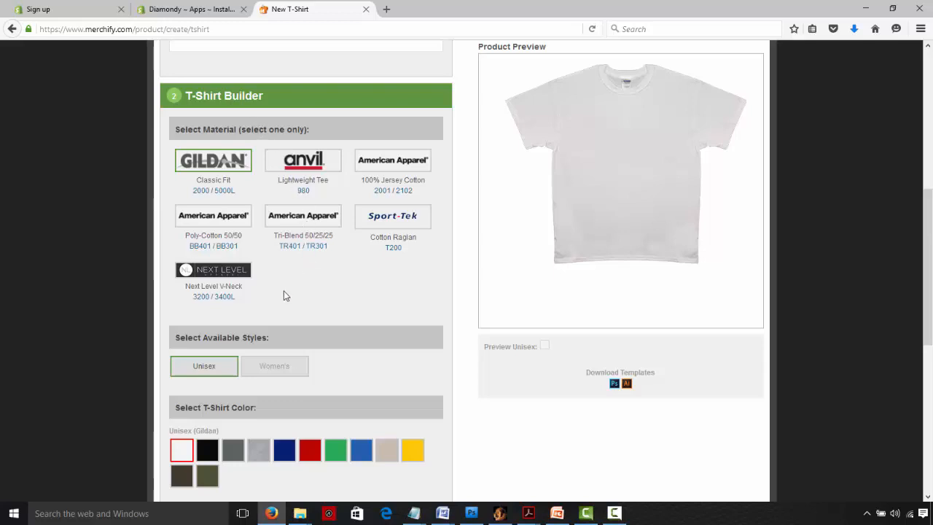
click(398, 161)
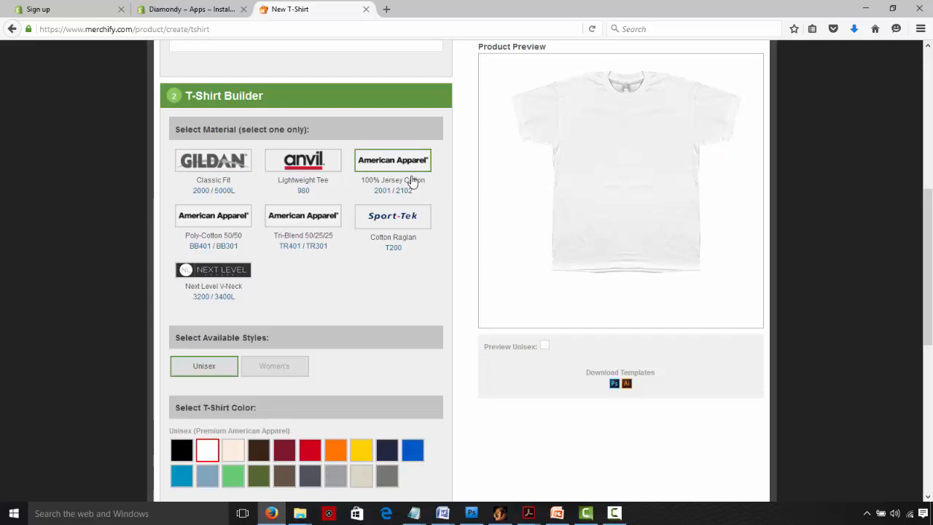
Step: Try the Women's style alone and together with Unisex, and return to Unisex only
drag(931, 214, 913, 270)
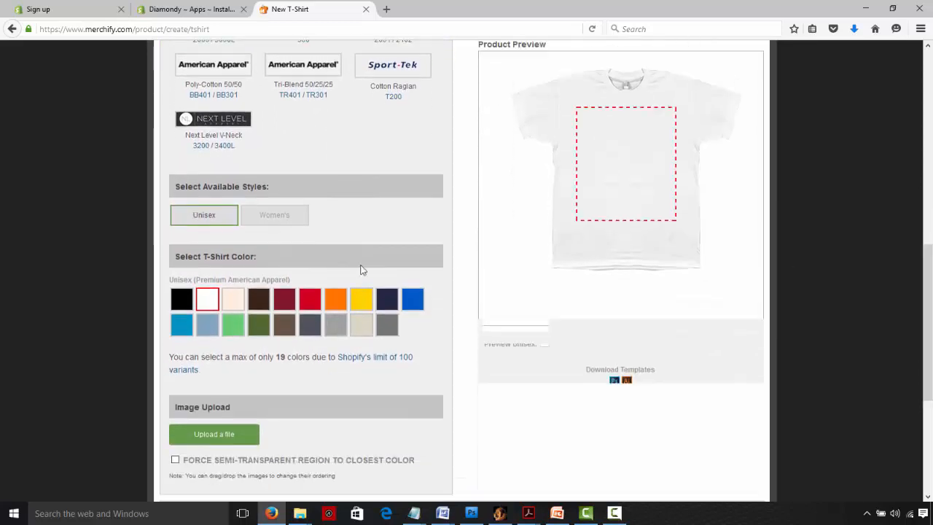
click(277, 218)
click(206, 220)
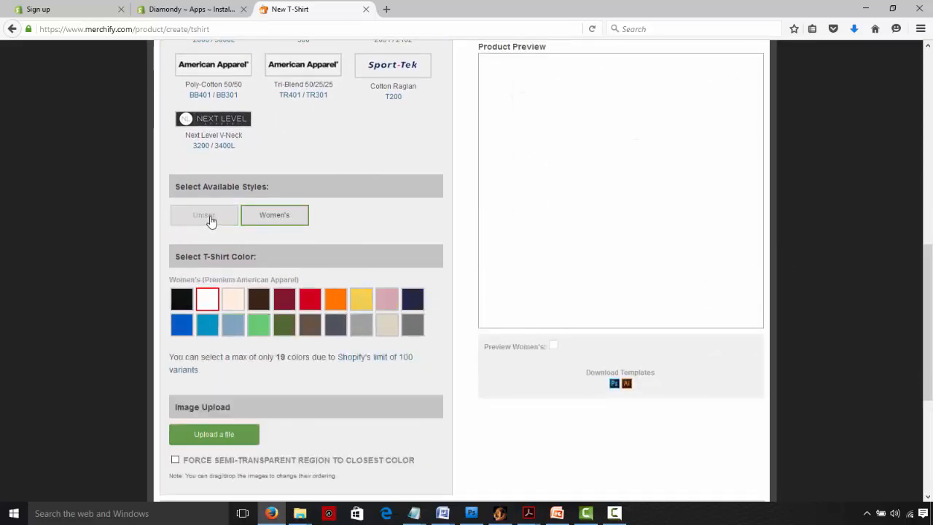
click(207, 221)
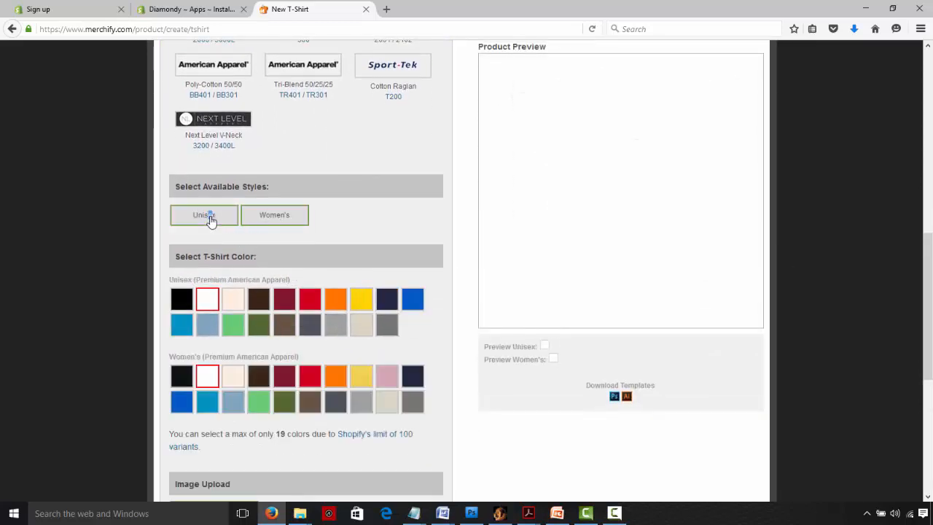
click(269, 216)
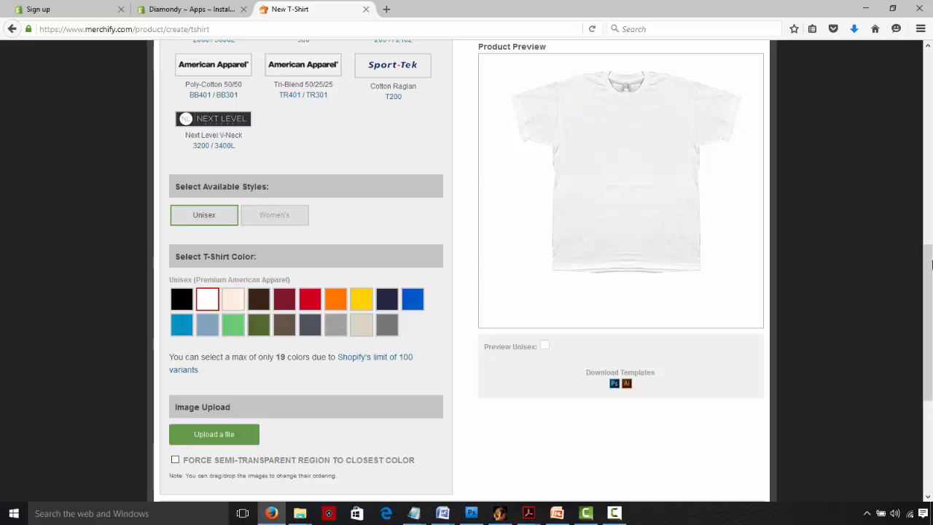
scroll(908, 340, down, 5)
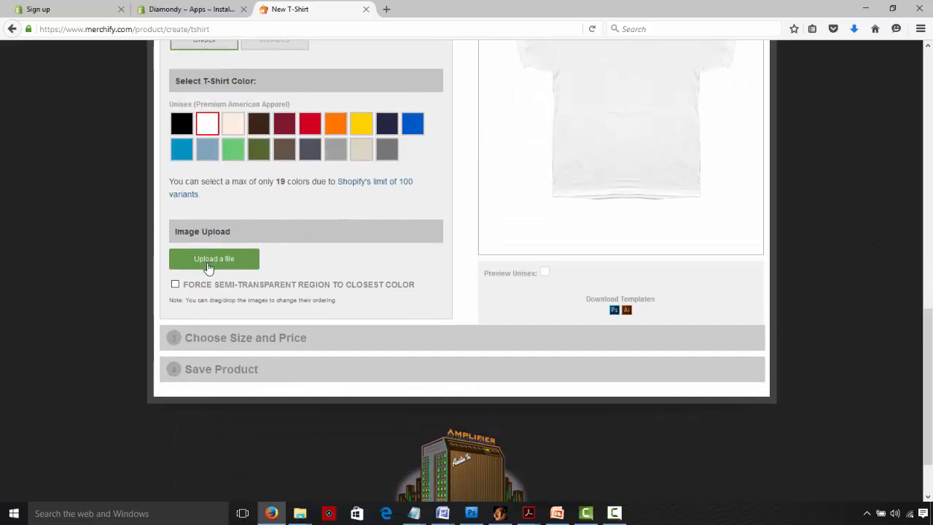